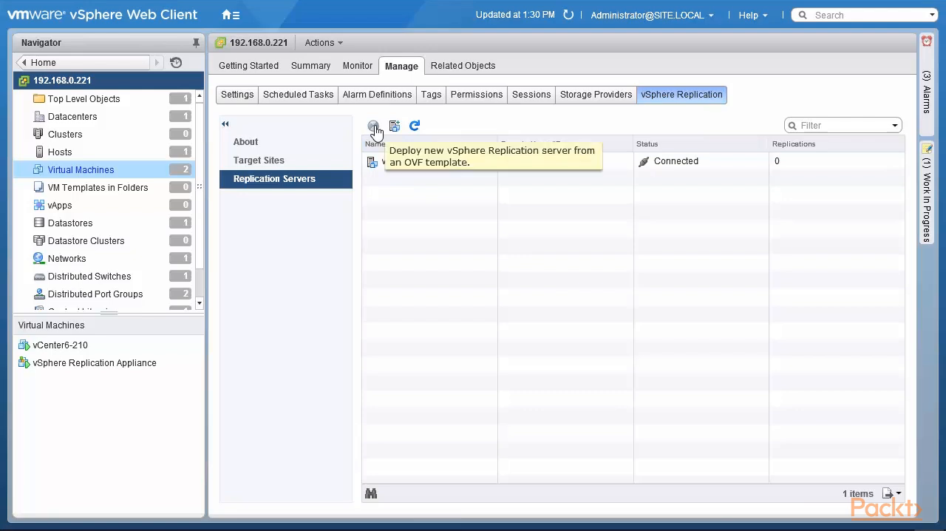
Start deploying a new vSphere Replication server from the local OVF file vSphere_Replication_AddOn_OVF10 and accept the template details
left_click(374, 127)
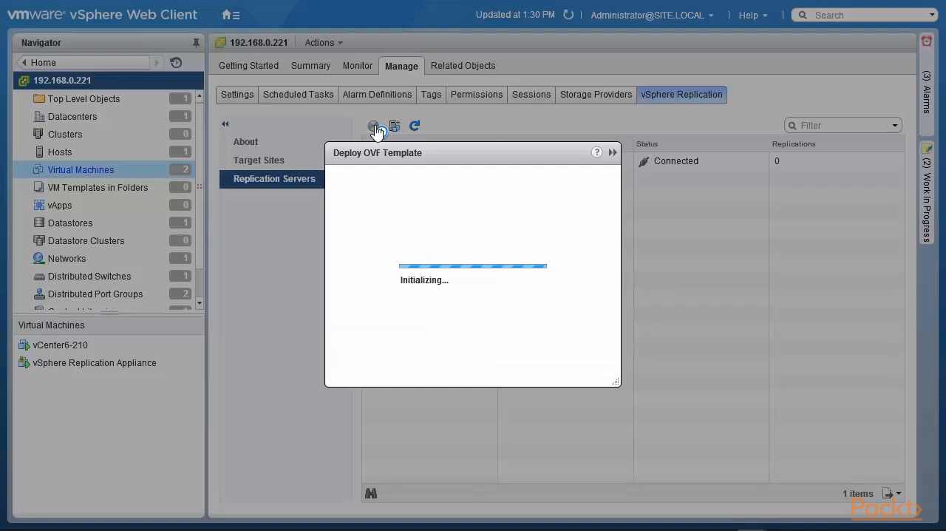
left_click(330, 238)
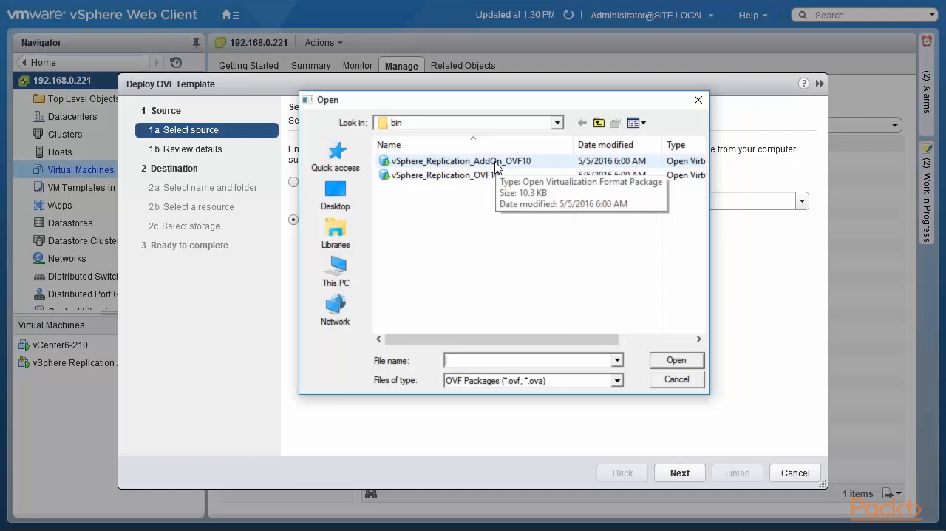
left_click(495, 164)
left_click(494, 165)
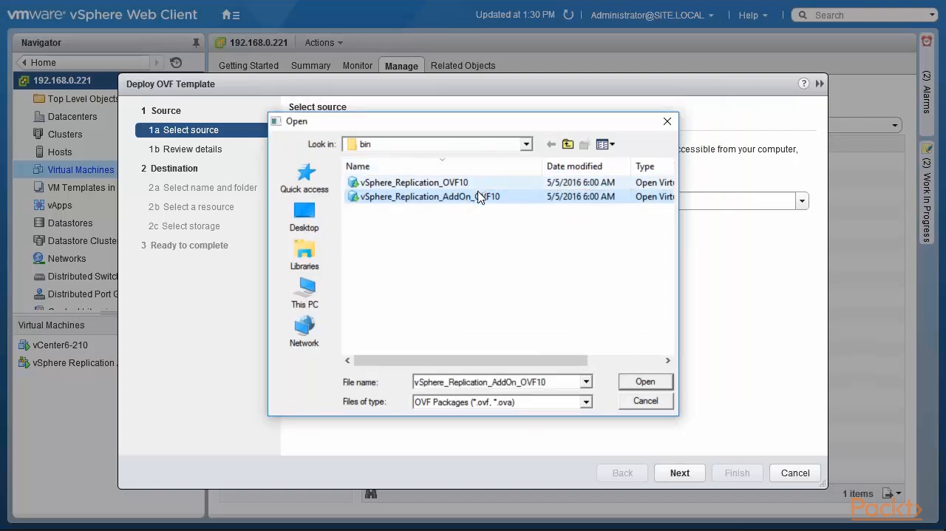
left_click(634, 386)
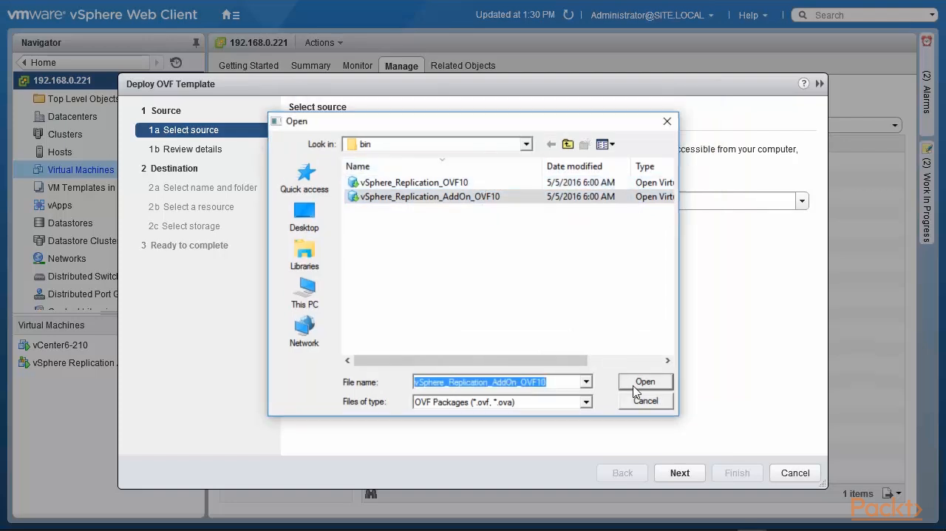
left_click(679, 473)
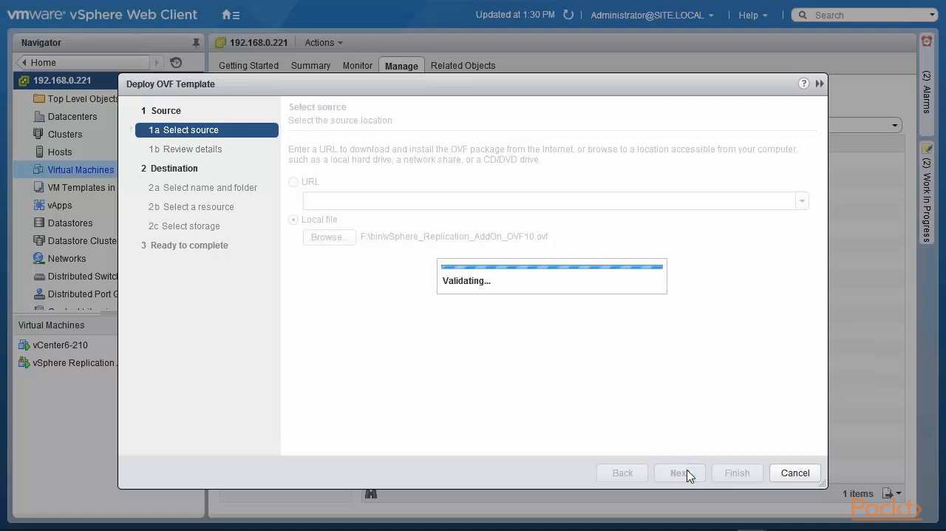
left_click(679, 472)
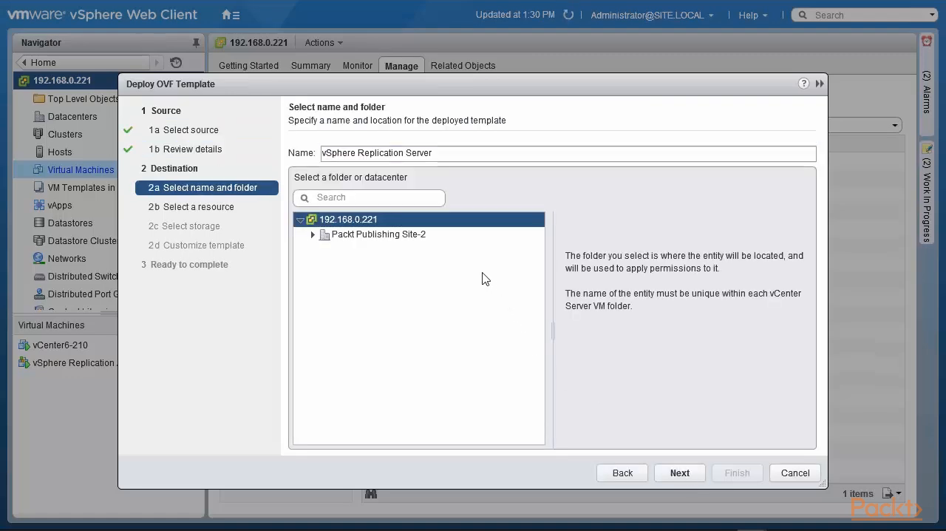
Place the deployed template in the Packt Publishing Site-2 datacenter and run it on host 192.168.0.210
left_click(424, 235)
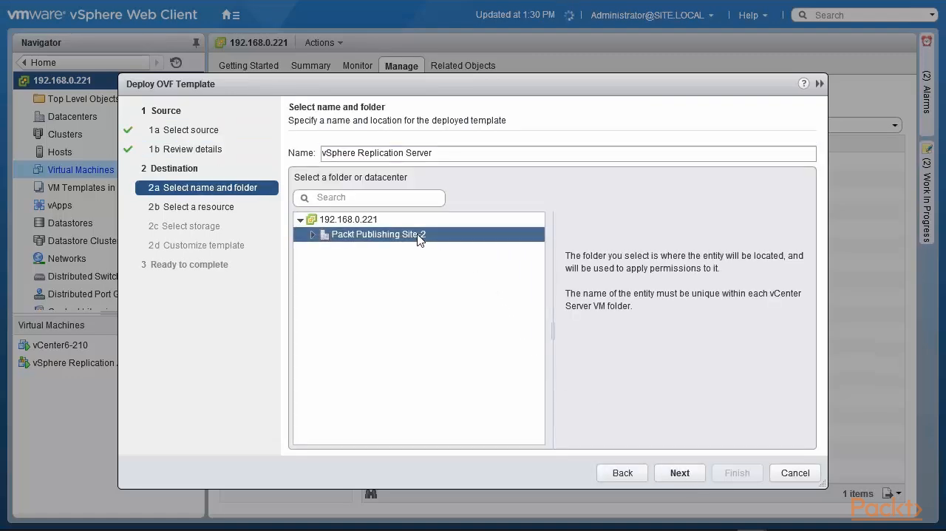
left_click(681, 472)
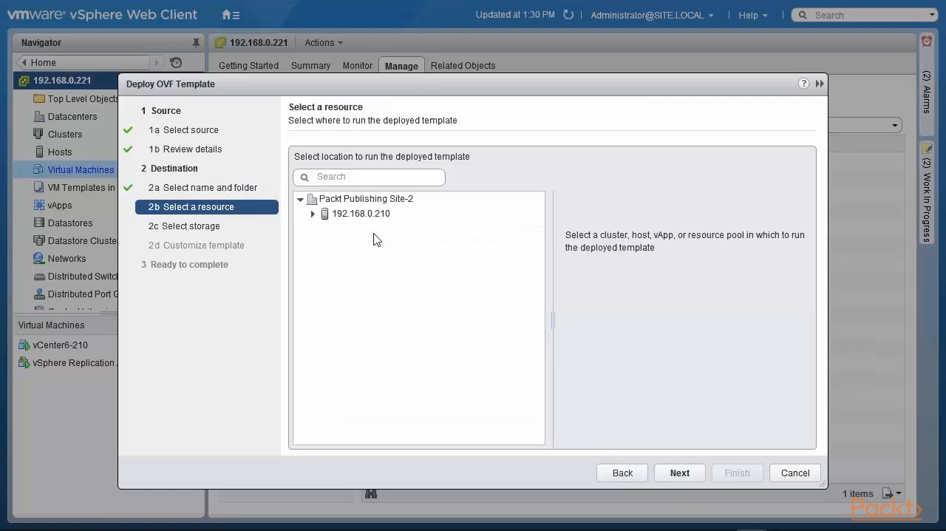
left_click(375, 215)
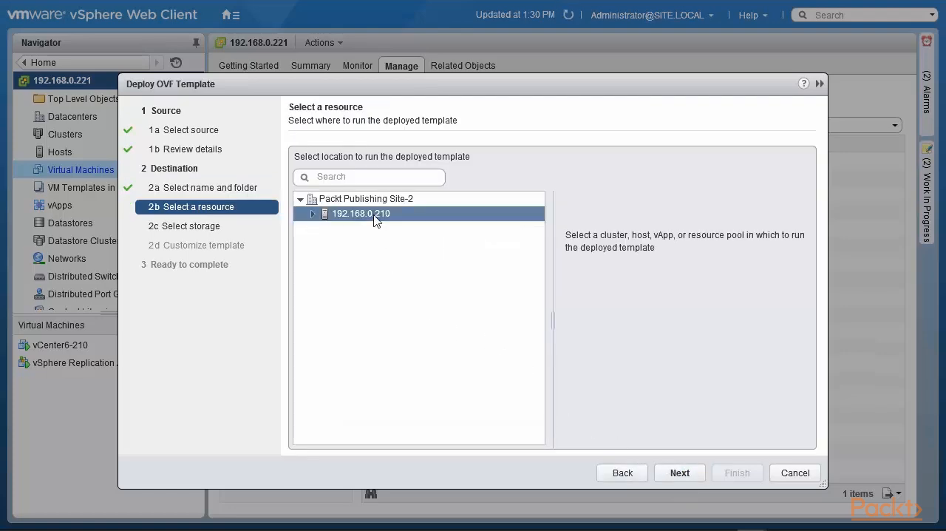
left_click(680, 473)
Set the virtual disk format to Thin Provision on datastore1 and accept the storage settings
left_click(569, 153)
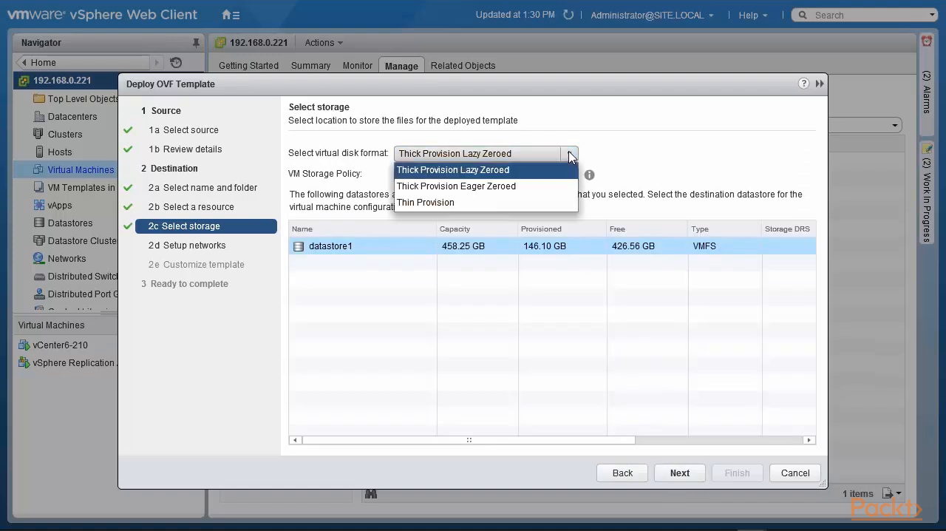
left_click(501, 201)
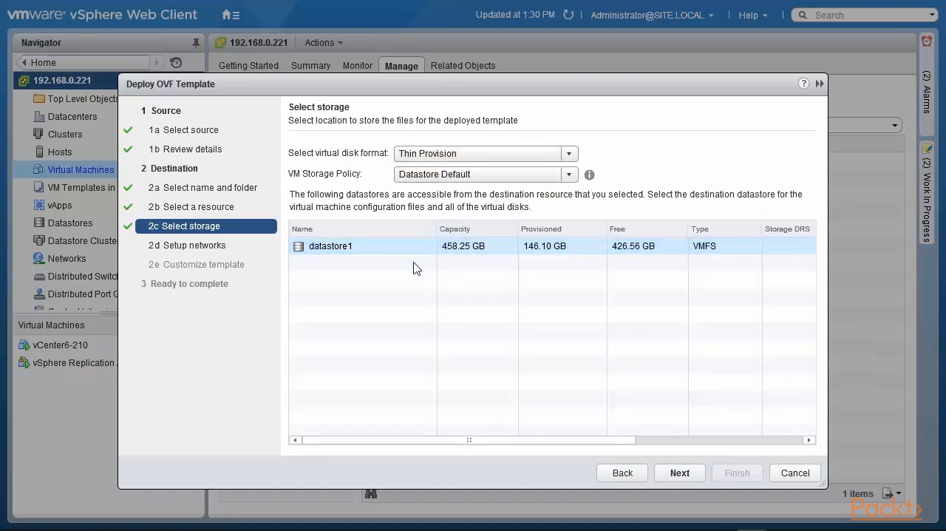
left_click(682, 475)
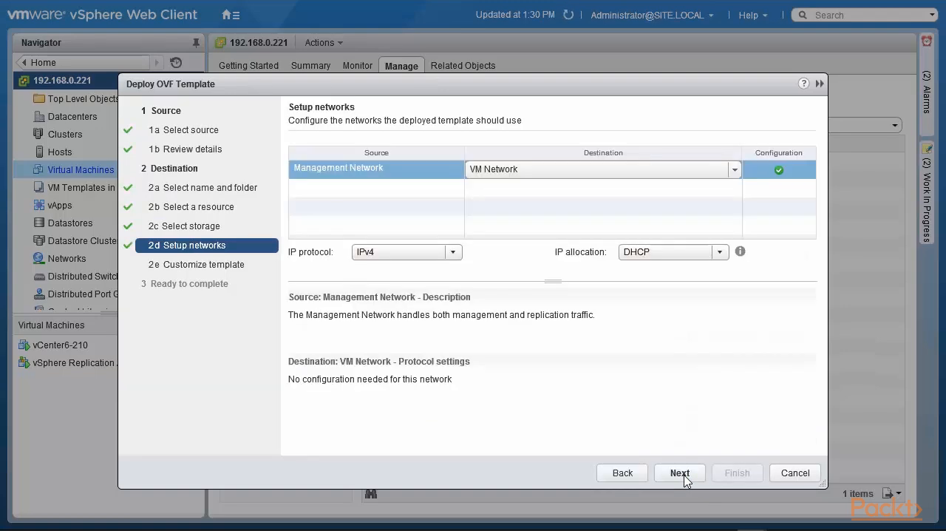
Set the IP allocation for the management network to Static - Manual and accept the network settings
left_click(720, 252)
left_click(675, 285)
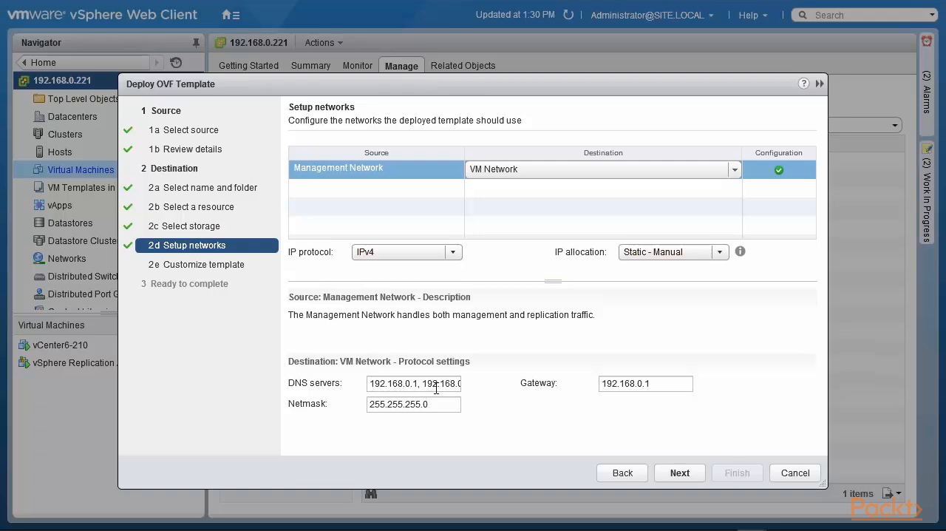
left_click(679, 475)
Enter and confirm the password for the appliance's root account
left_click(575, 213)
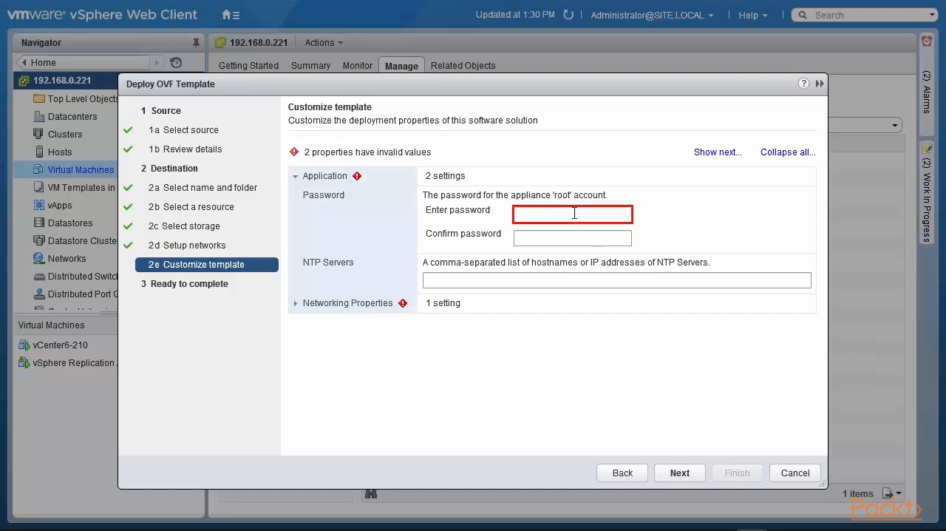
type("********")
key("Tab")
type("********")
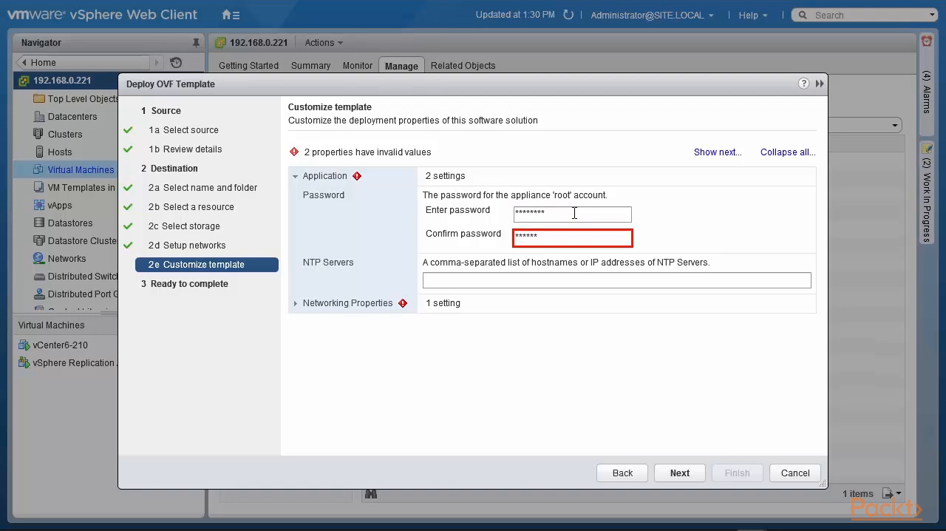
Set the appliance's NTP servers to 2.us.pool.ntp.org,3.us.pool.ntp.org
left_click(559, 279)
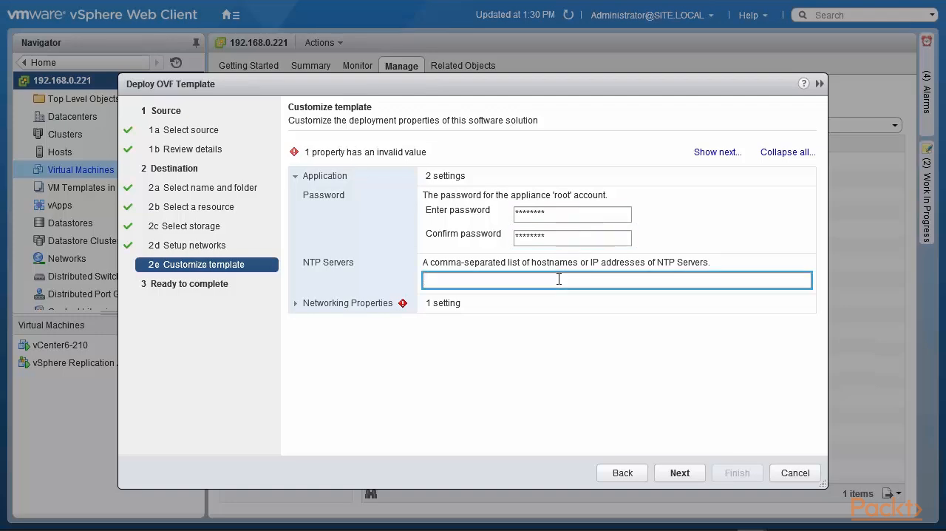
type("2.us.pool.ntp.org,3")
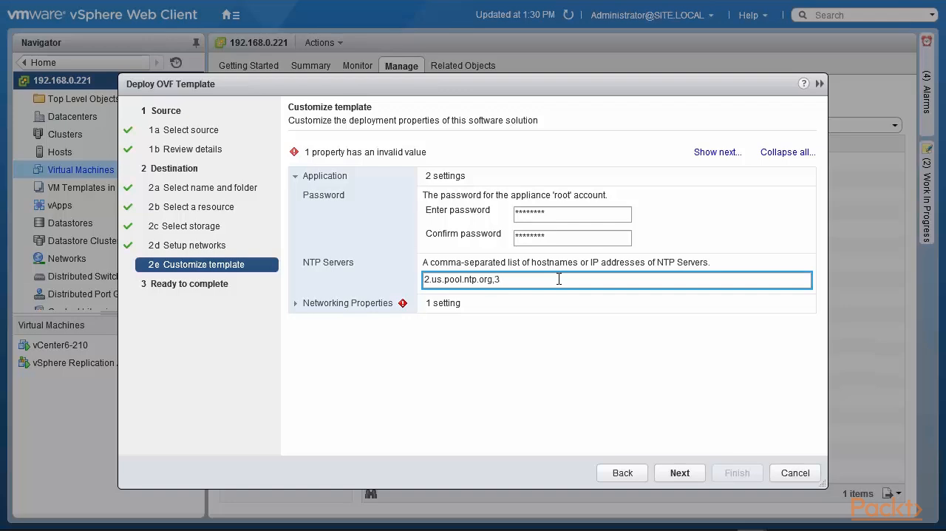
type(".us.pool.ntp.org")
Set the management network IP address in the networking properties to 192.168.0.74
key("Tab")
type("192.168")
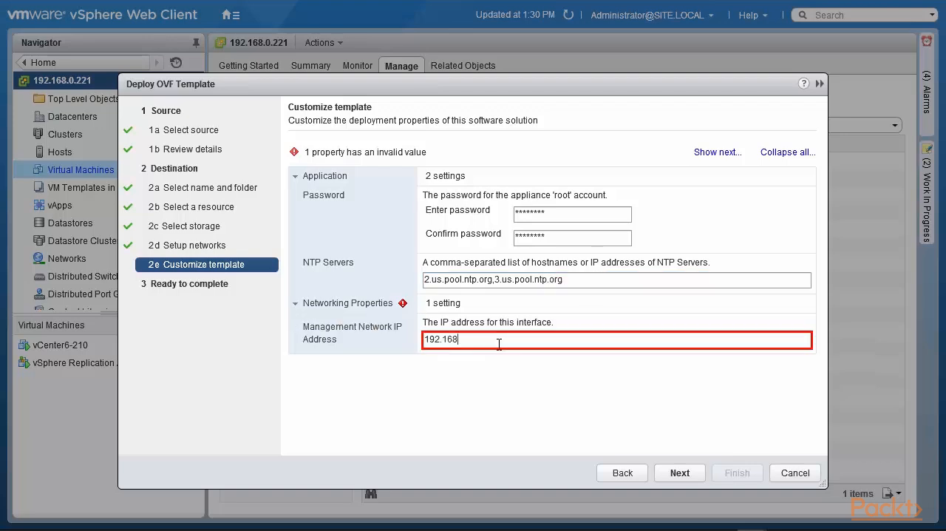
type(".0.74")
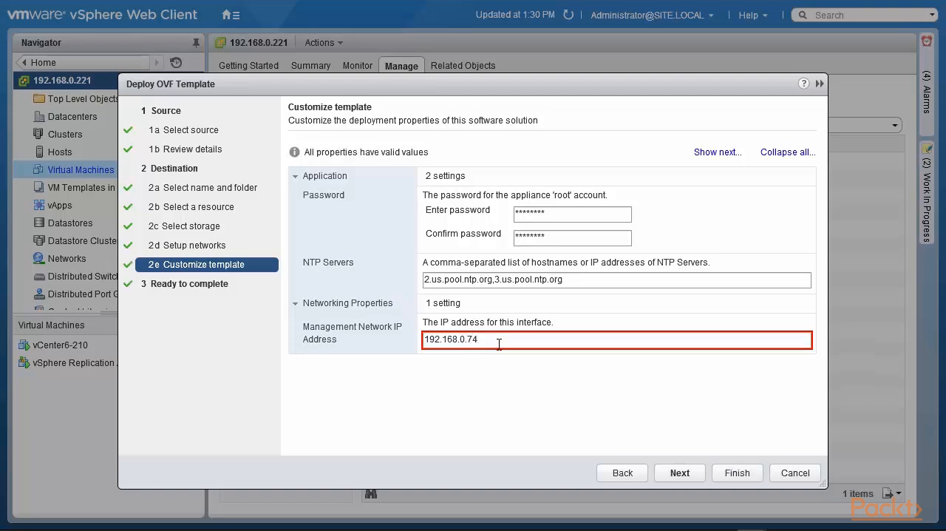
Enable powering on after deployment and finish the OVF template deployment
left_click(680, 476)
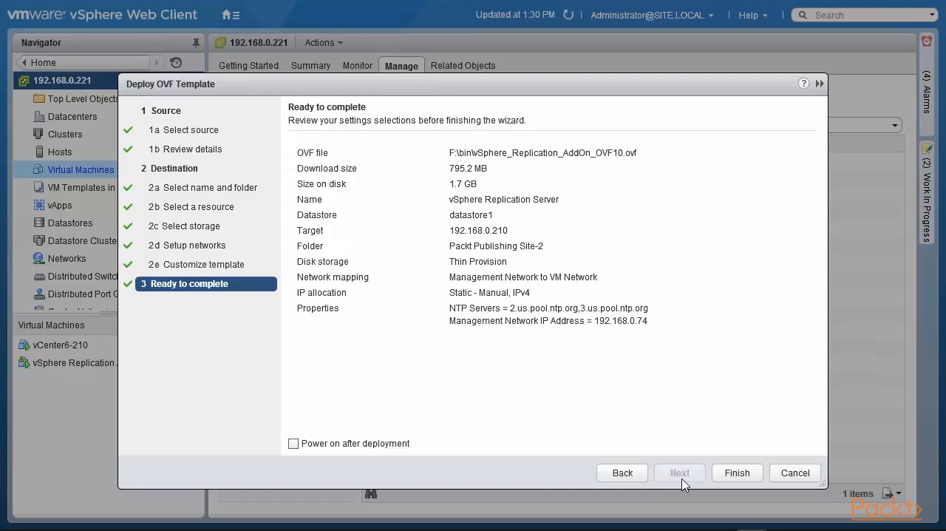
left_click(293, 444)
left_click(732, 473)
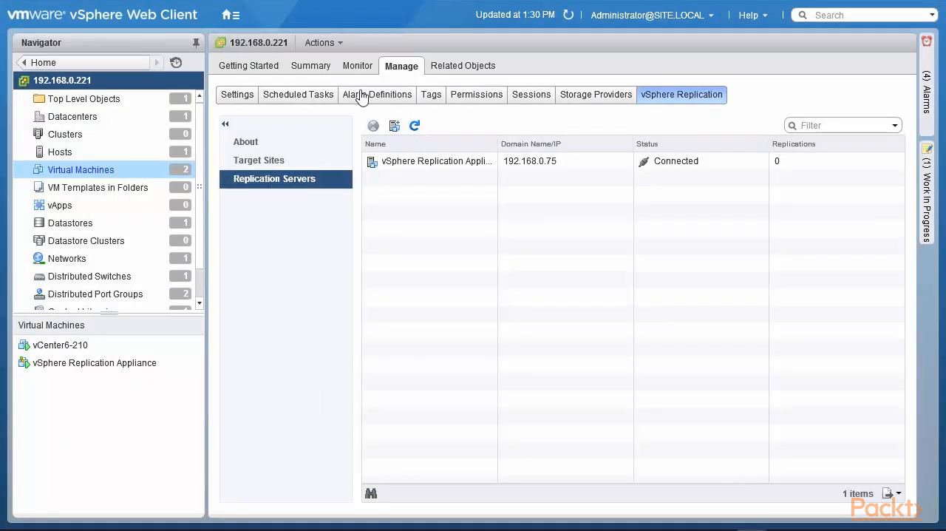
Check the vCenter's task list for the progress of the replication server deployment
left_click(356, 67)
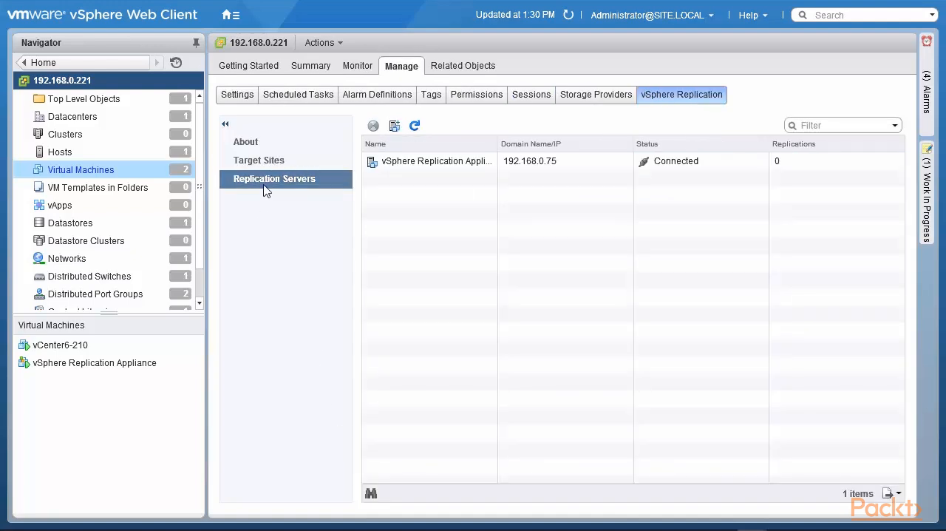
left_click(350, 70)
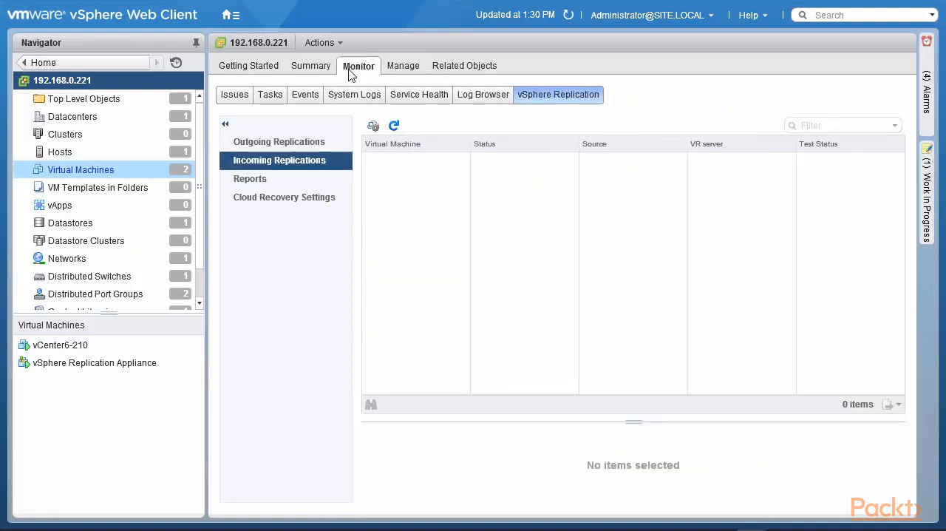
left_click(270, 96)
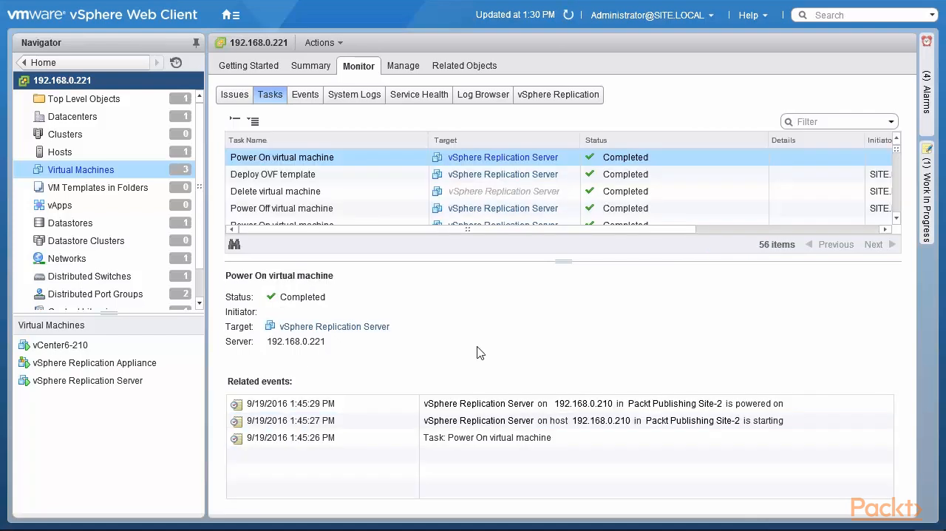
Open the console of the vSphere Replication Server virtual machine to find its management address
left_click(133, 381)
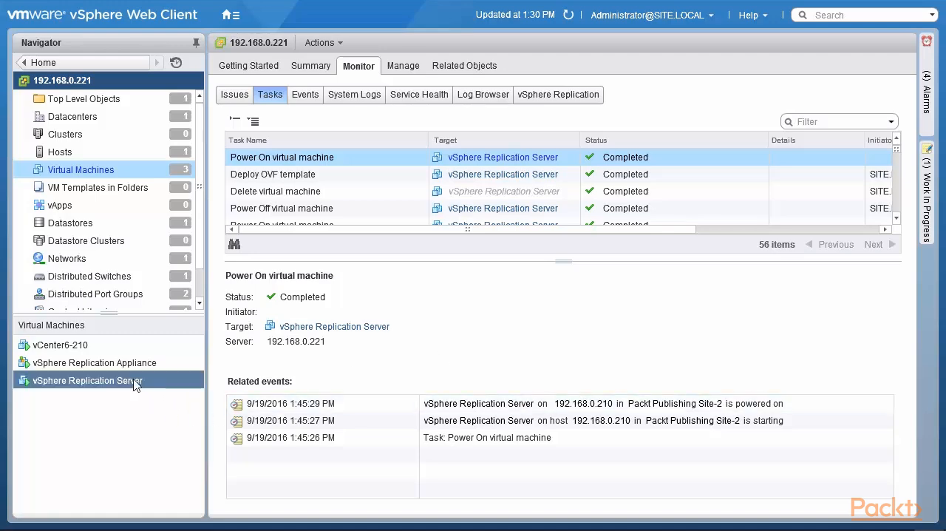
right_click(127, 383)
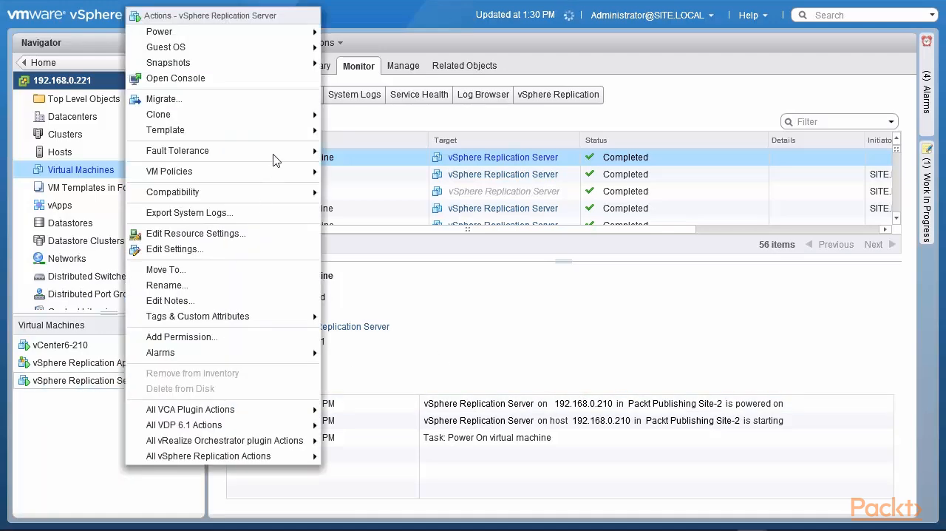
left_click(272, 80)
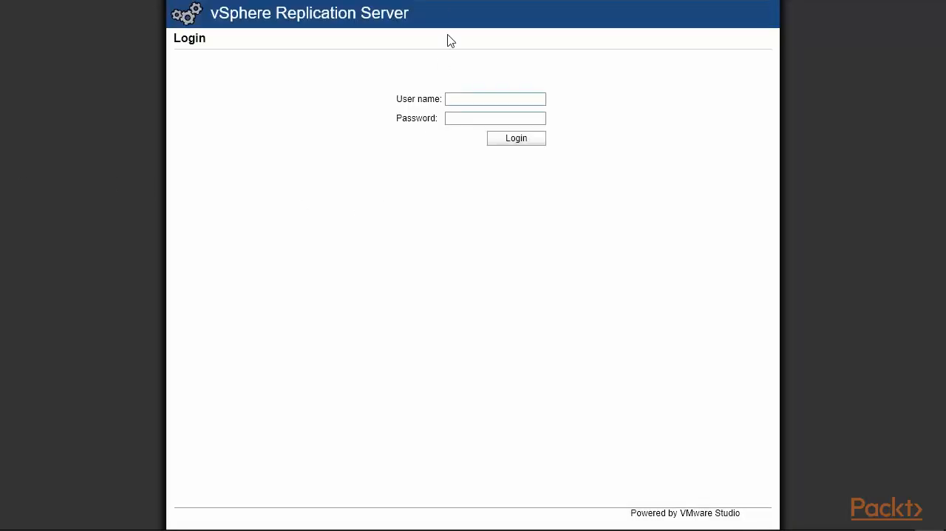
Switch to the replication server's web management page at 192.168.0.74 and log in as root with the account password
mouse_move(450, 4)
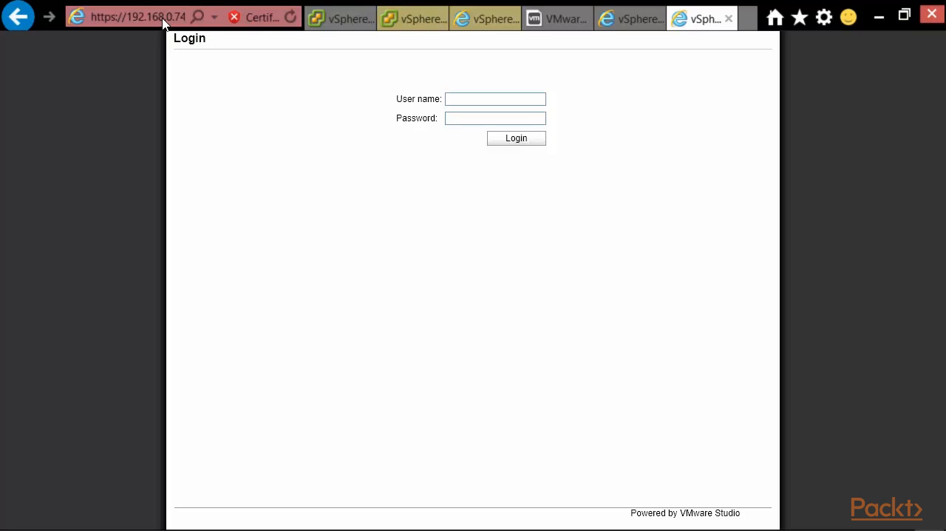
left_click(474, 99)
type("root")
key("Tab")
type("***")
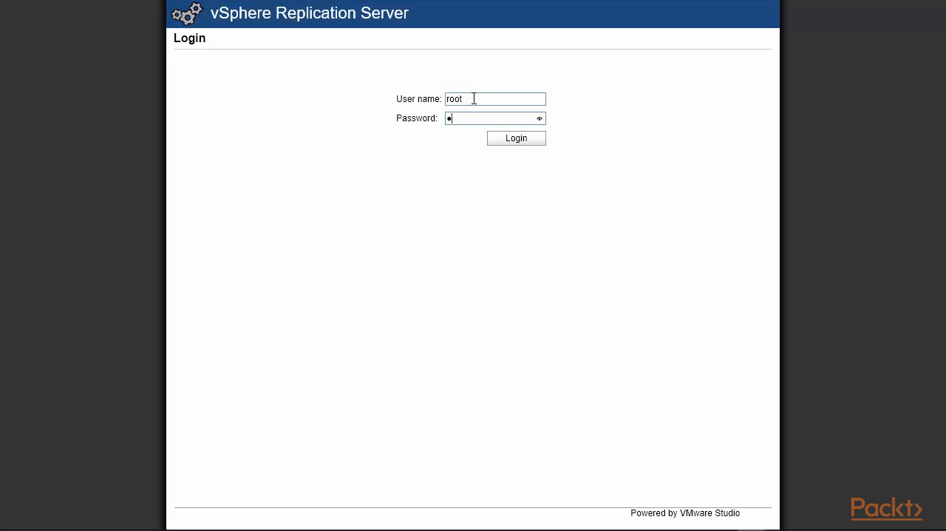
key("Return")
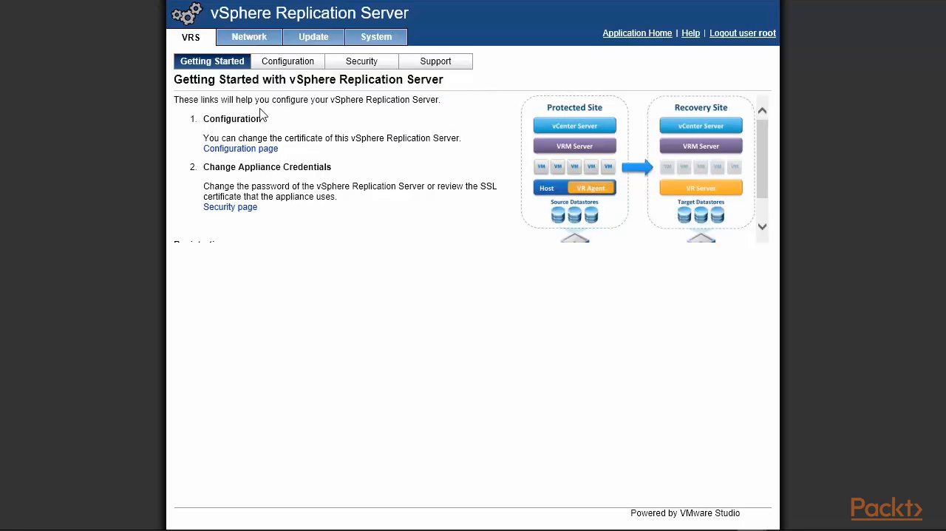
Set the IP addresses for incoming storage traffic and VRMS management traffic both to 192.168.0.74 and apply the network settings
left_click(283, 65)
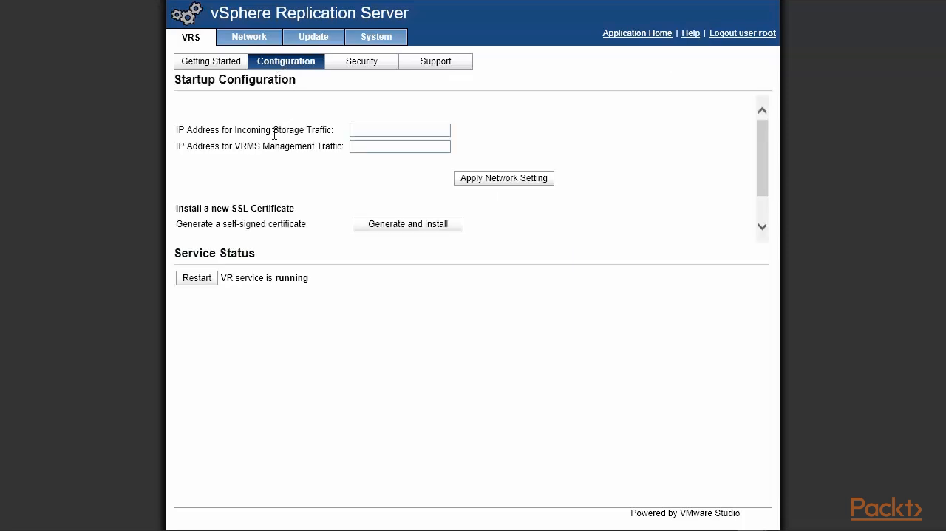
left_click(368, 129)
type("192.168.0.74")
left_click(368, 149)
type("192.168.0.74")
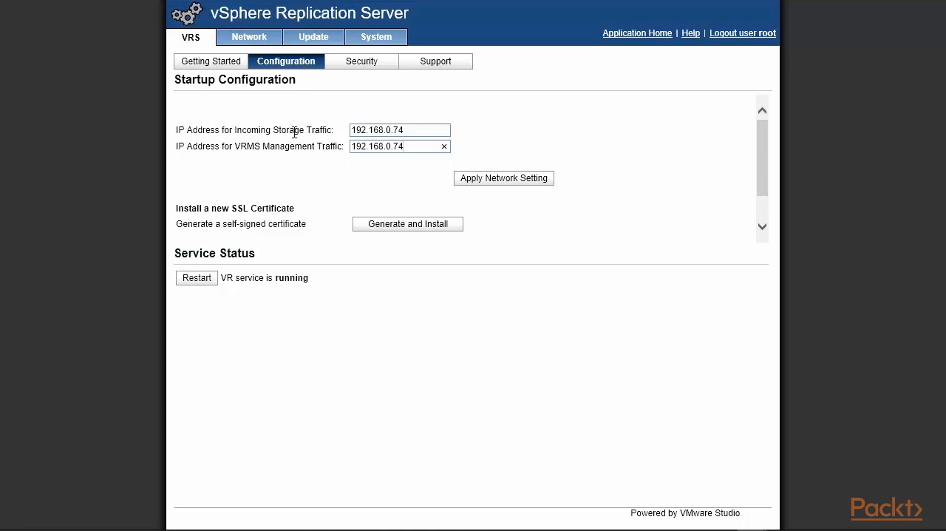
left_click(486, 183)
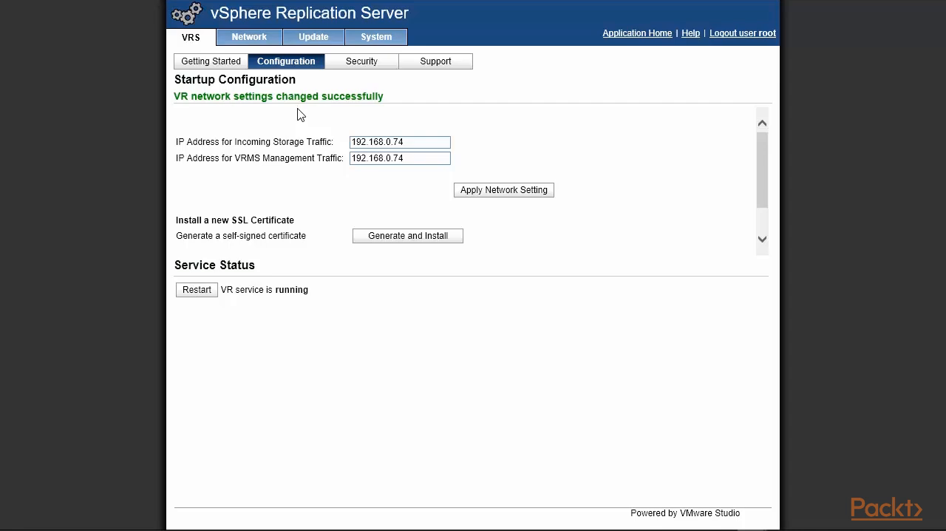
Examine the replication server's security settings for the super user password and the SSL certificate
left_click(372, 67)
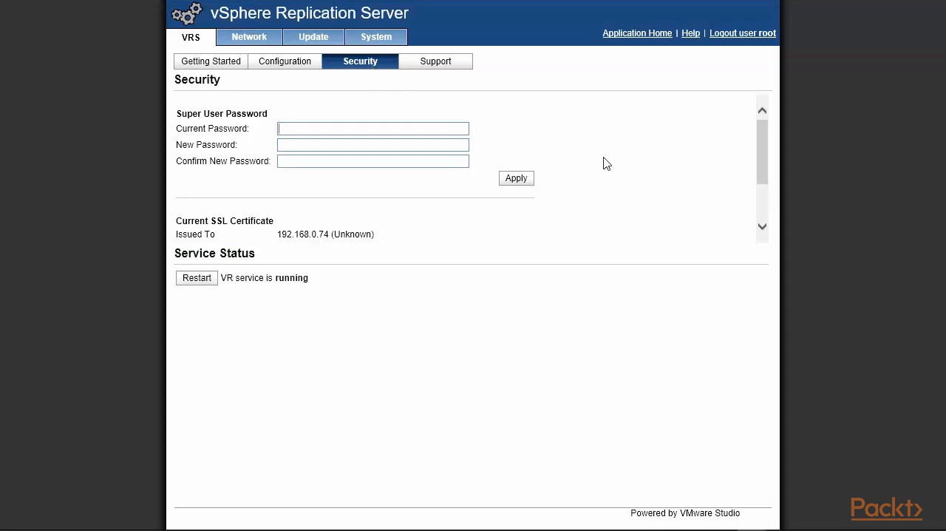
left_click_drag(764, 143, 771, 106)
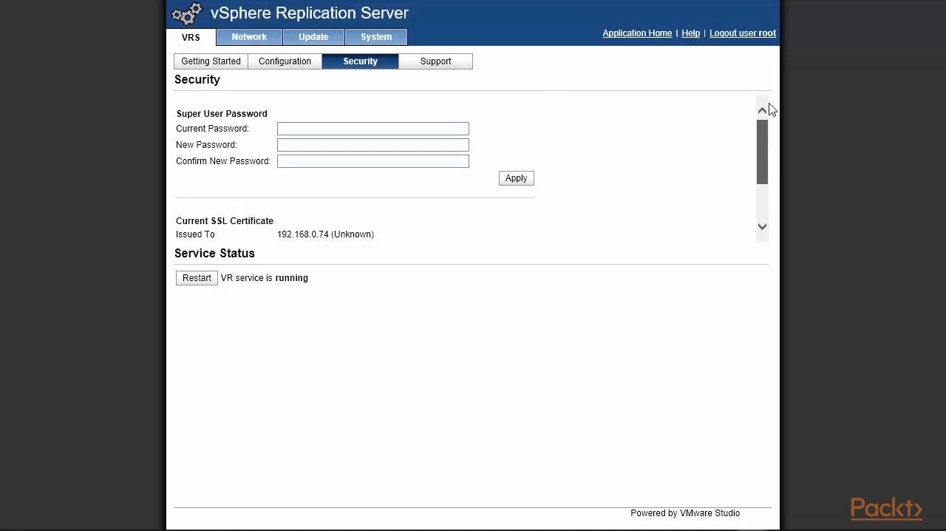
Review the replication server's support information, network status and network address settings, and log the root user out
left_click(436, 65)
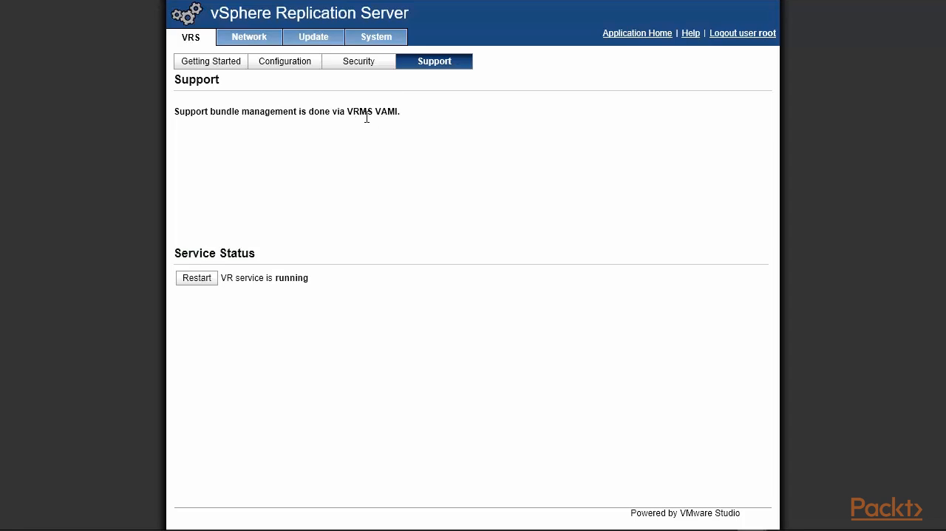
left_click(250, 42)
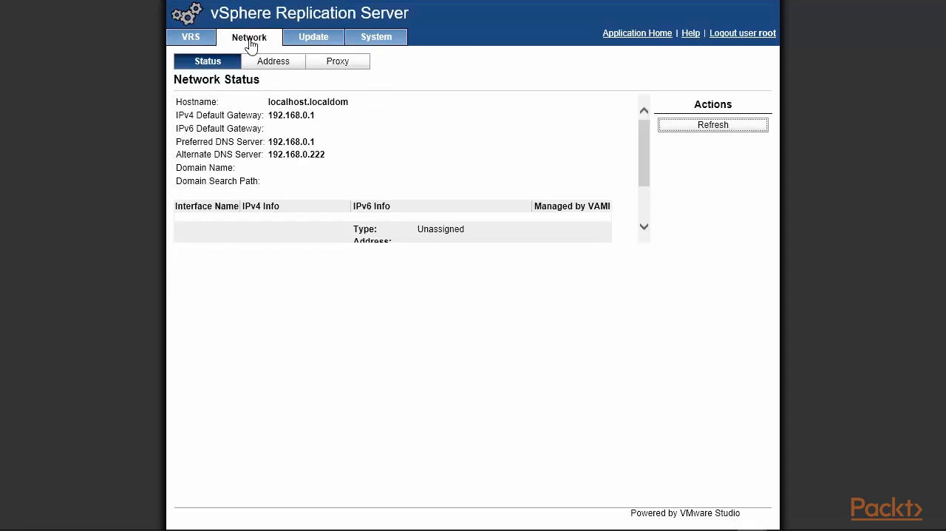
left_click_drag(648, 158, 559, 194)
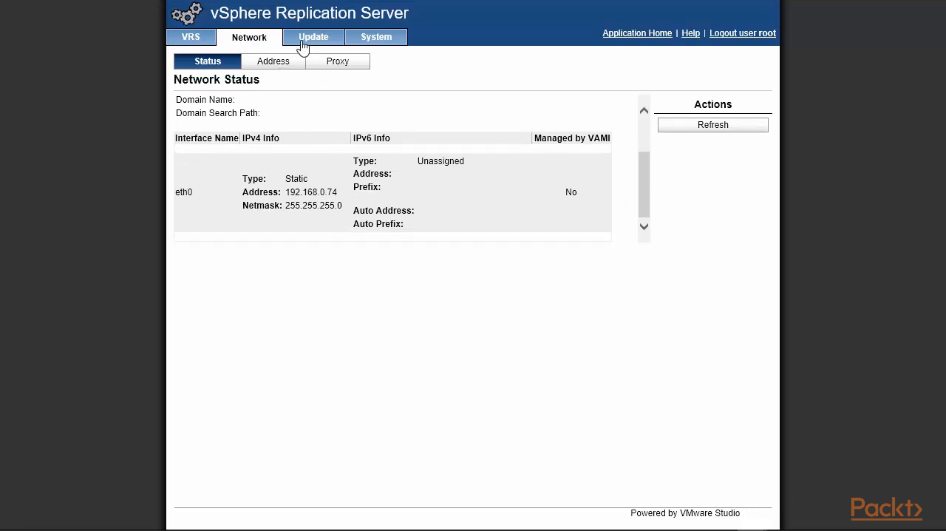
left_click(280, 65)
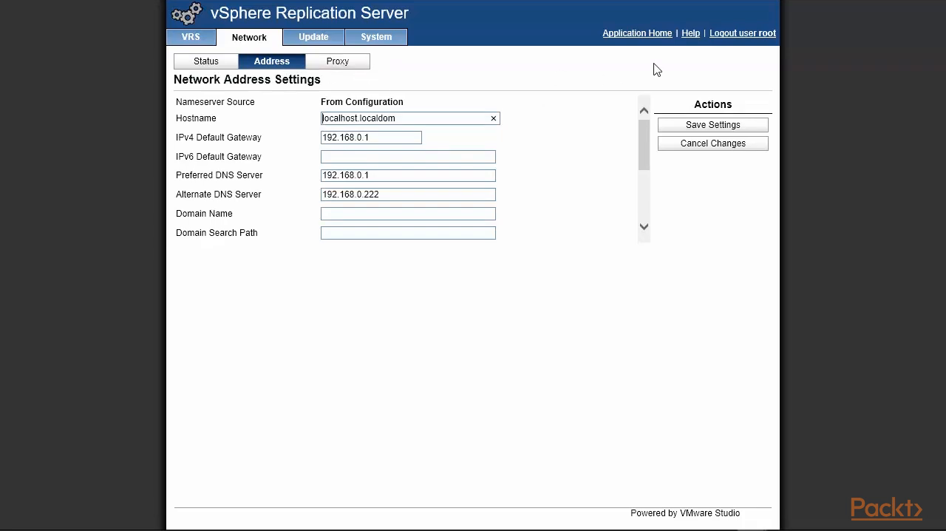
left_click(735, 39)
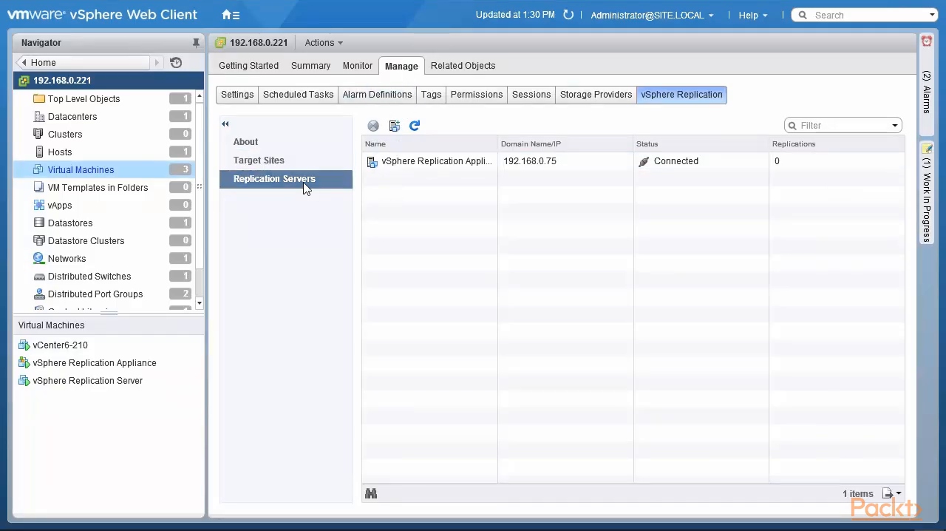
Switch to the vSphere Web Client and register the vSphere Replication Server virtual machine under Packt Publishing Site-2 as a replication server
left_click(395, 126)
left_click(237, 127)
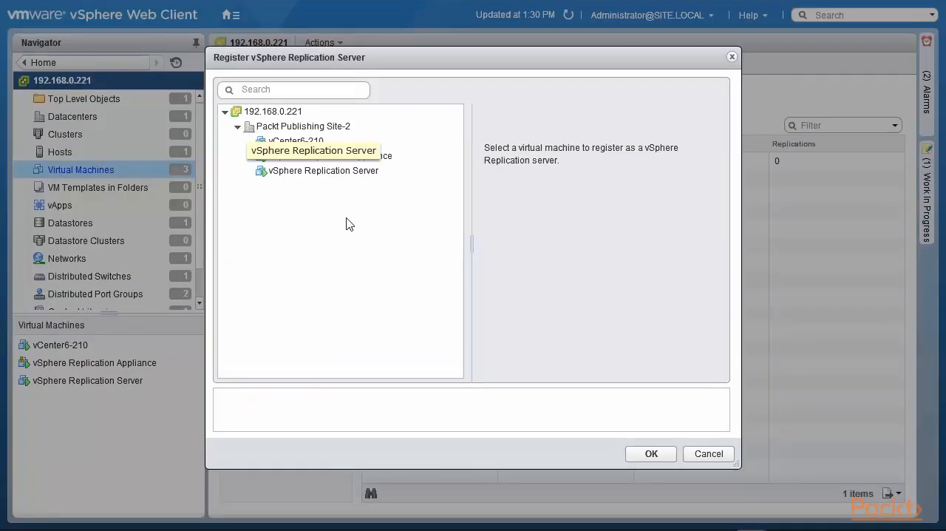
left_click(342, 177)
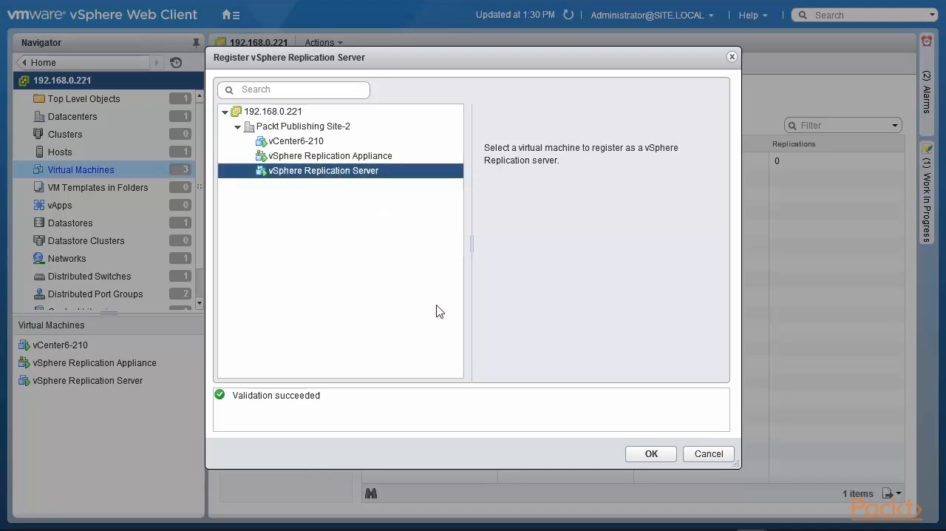
left_click(651, 453)
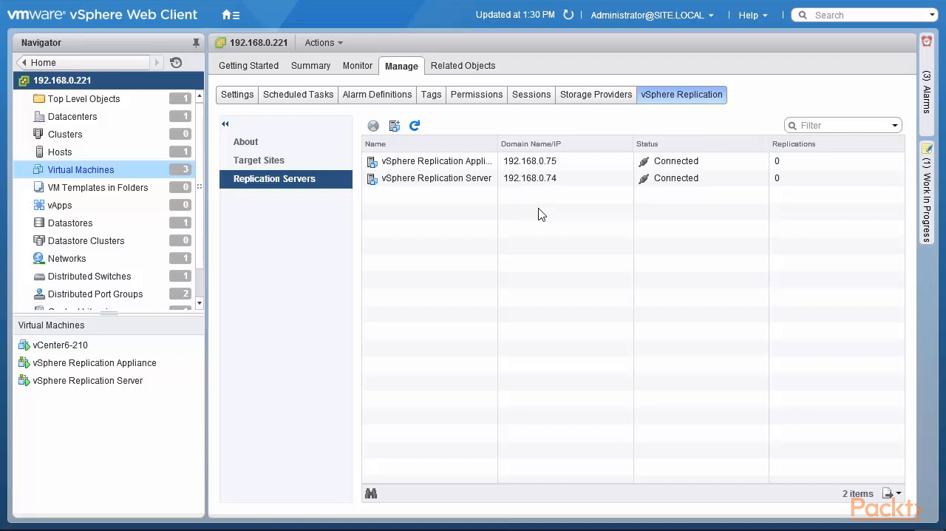
Widen the Name column to read the full replication server names, and view the vSphere Replication target sites
left_click_drag(498, 144, 611, 153)
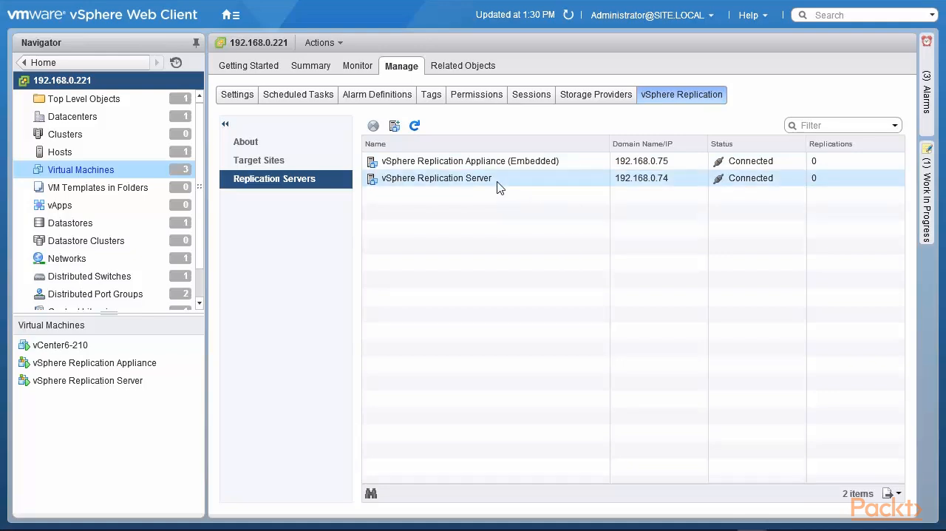
left_click(291, 165)
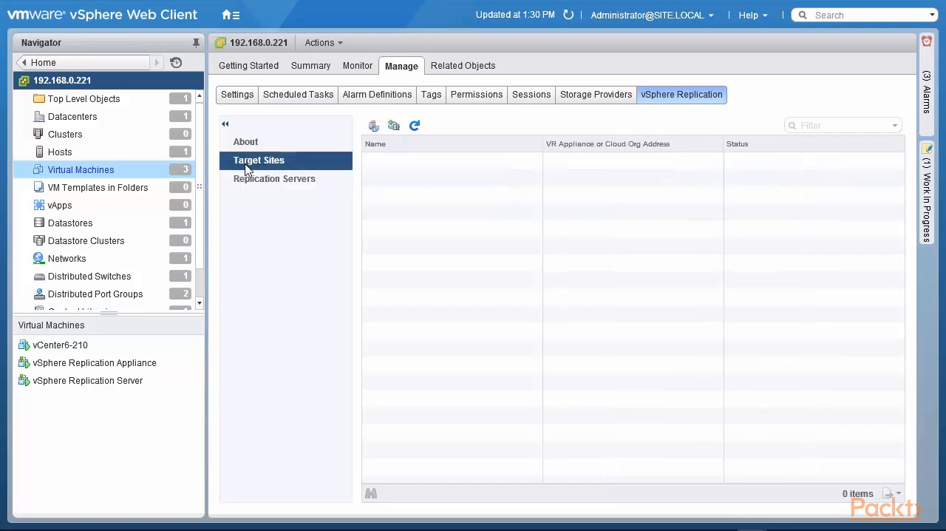